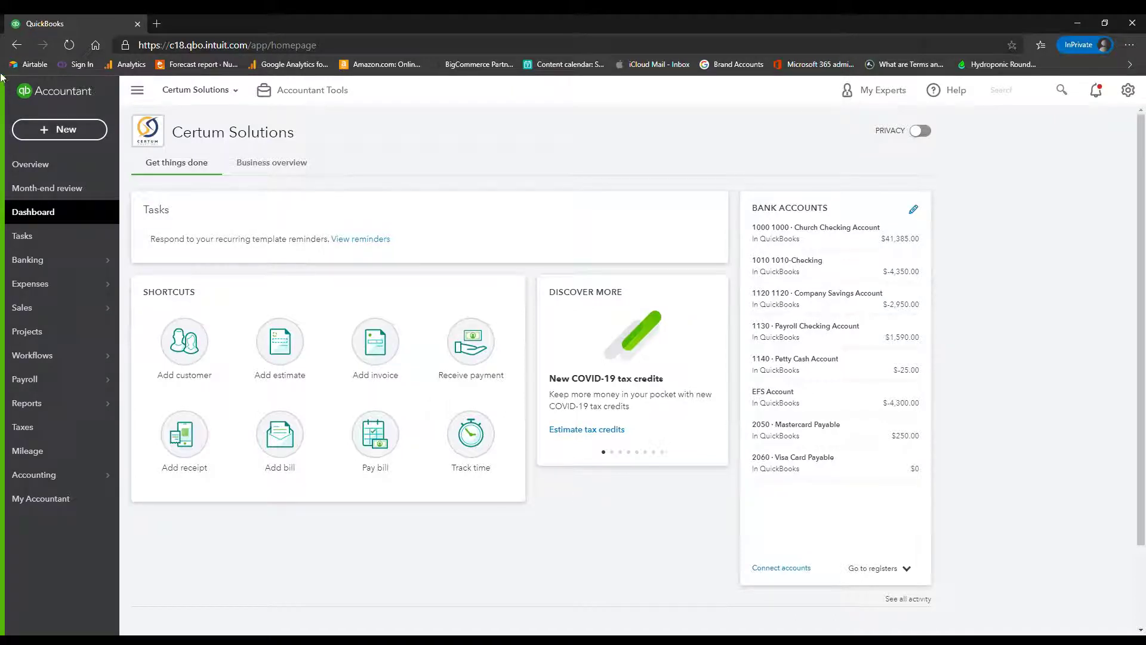
Step: Create a new Check from the + New menu under Vendors
left_click(65, 132)
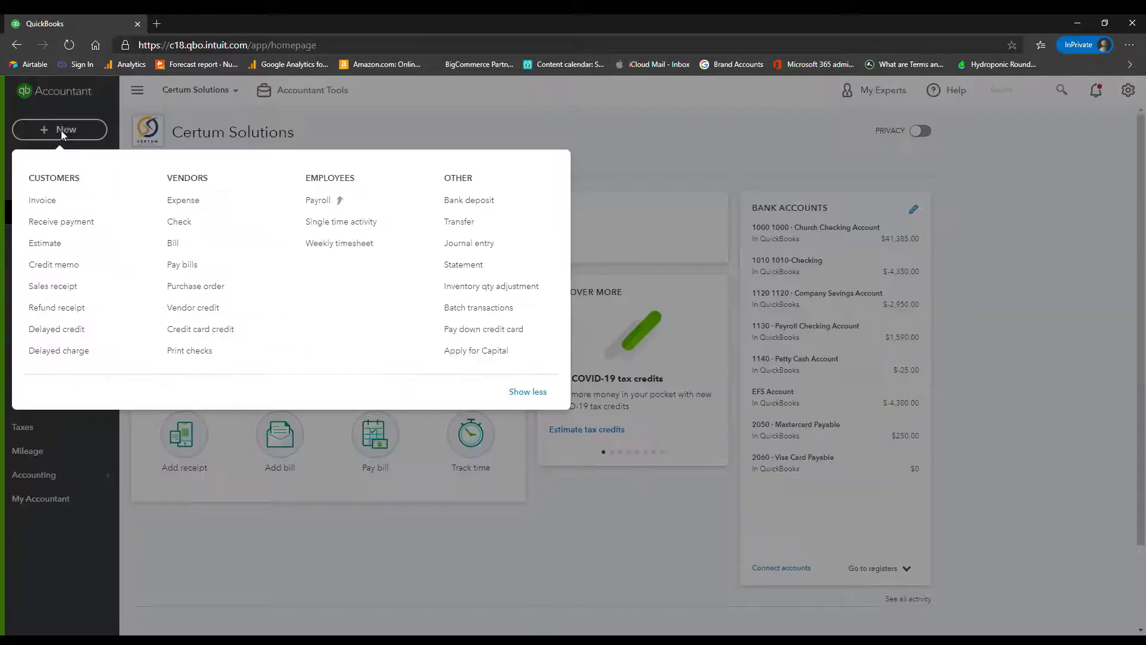
left_click(196, 226)
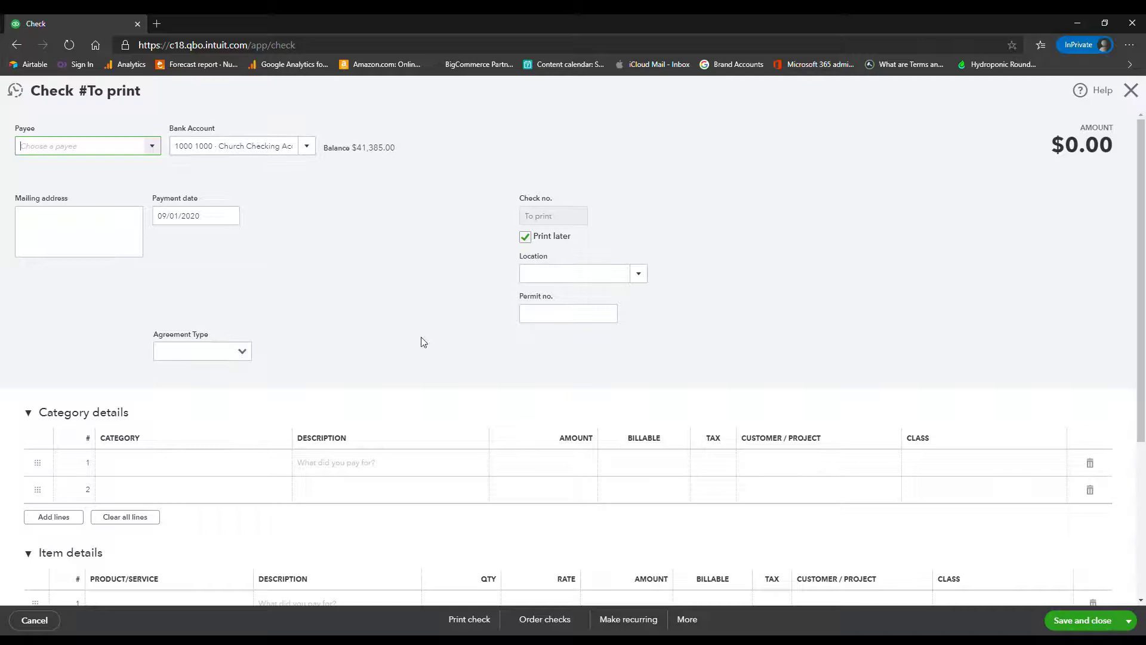
left_click(16, 91)
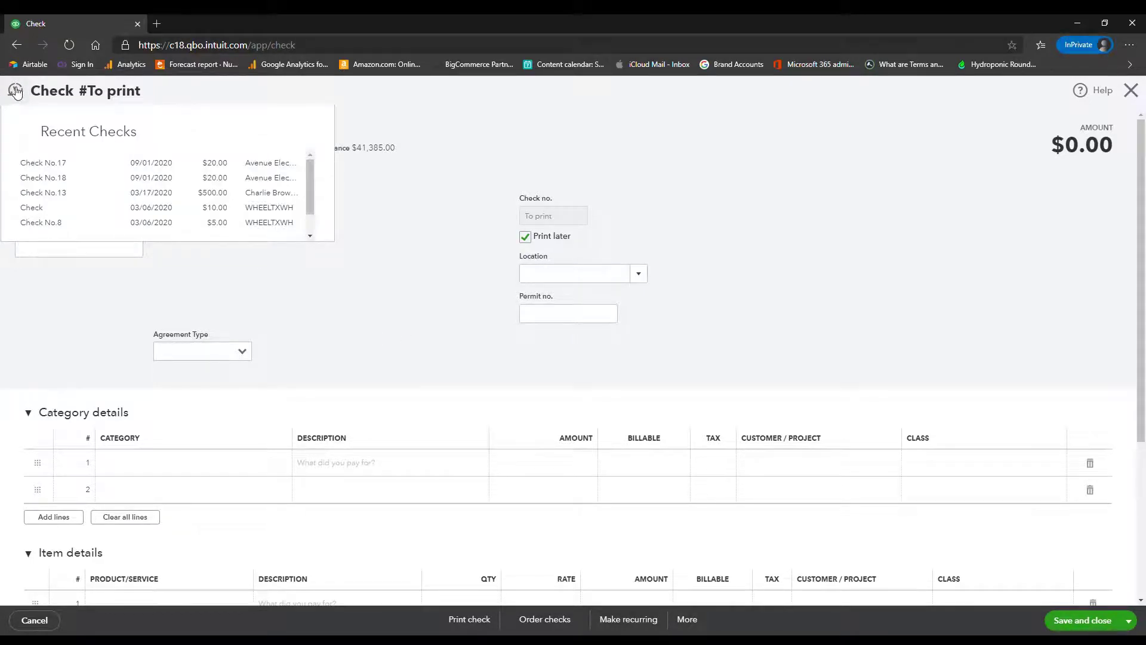
left_click(15, 90)
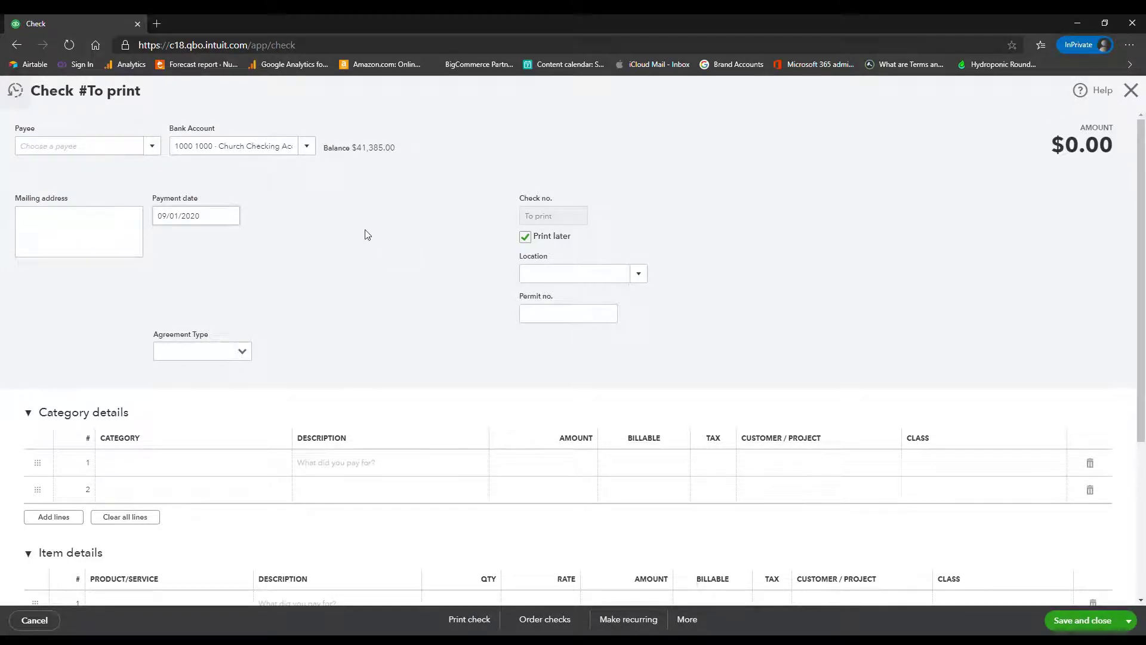
scroll(474, 217, "down", 1)
scroll(475, 217, "up", 1)
left_click(693, 621)
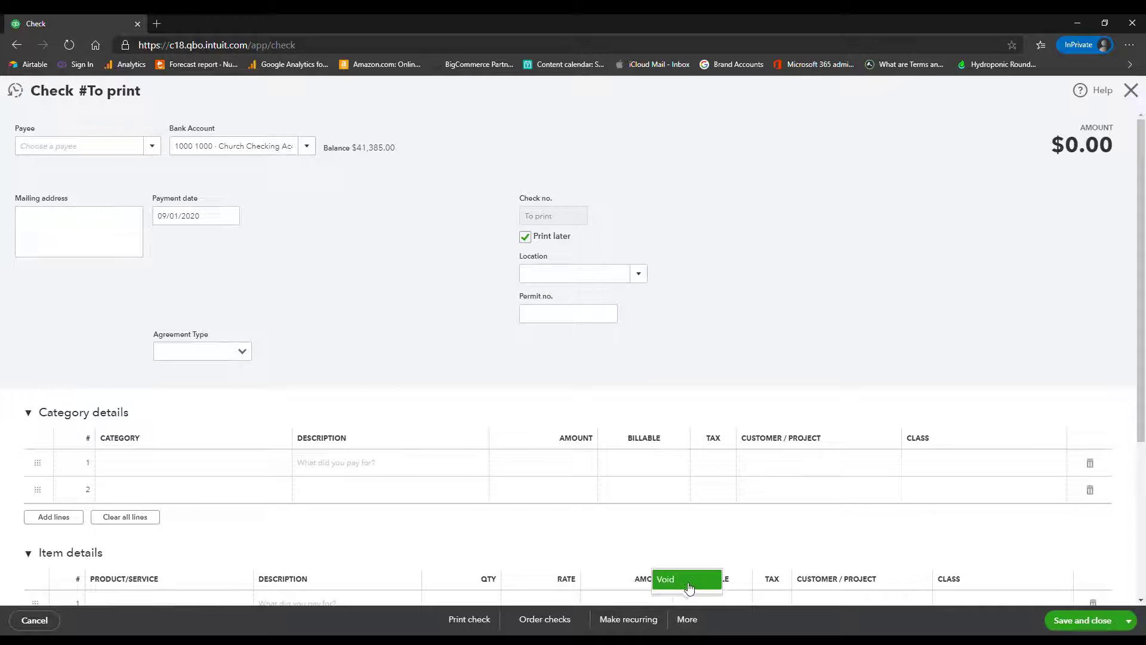
Step: Search 'ele' in Payee and select Avenue Electricians as the payee
left_click(116, 149)
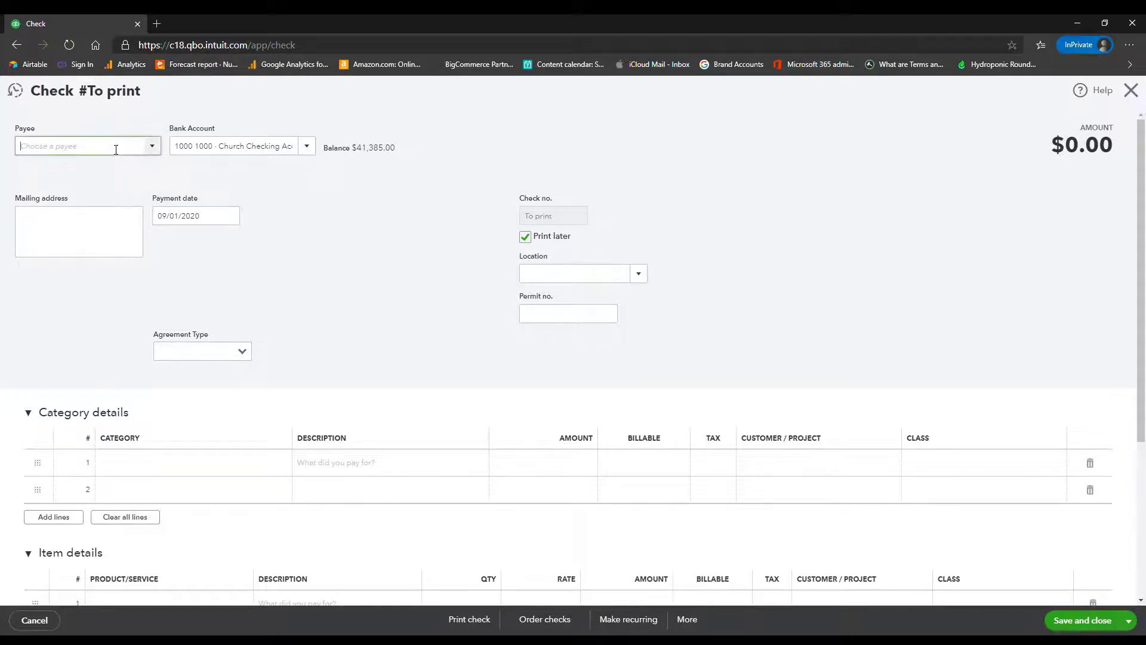
type("ele")
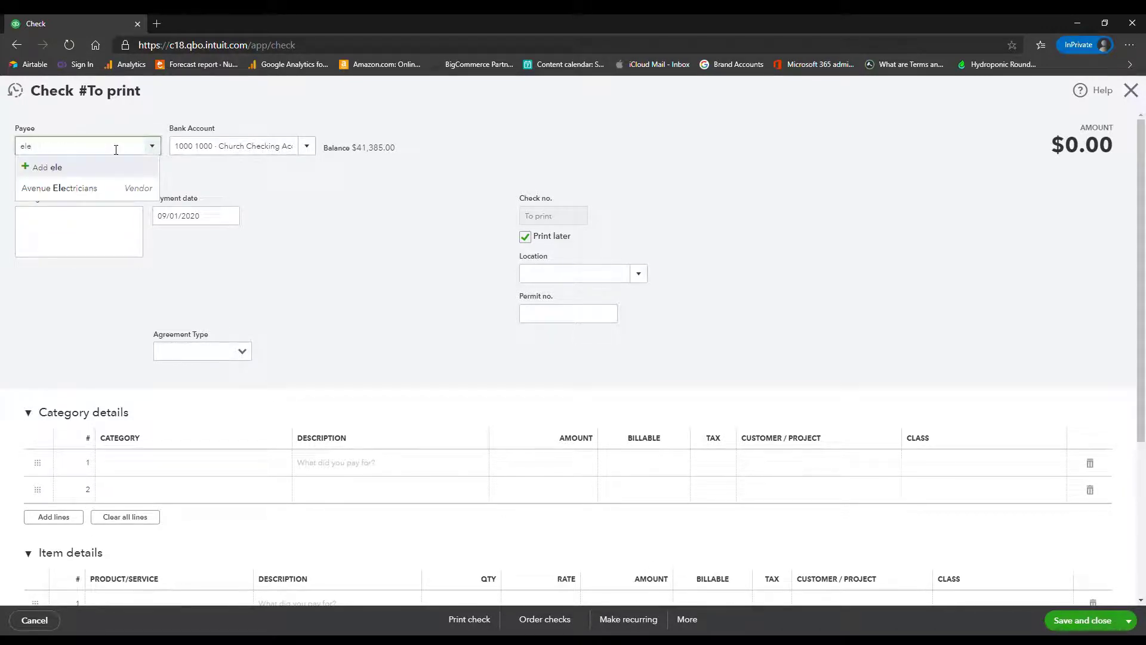
left_click(115, 189)
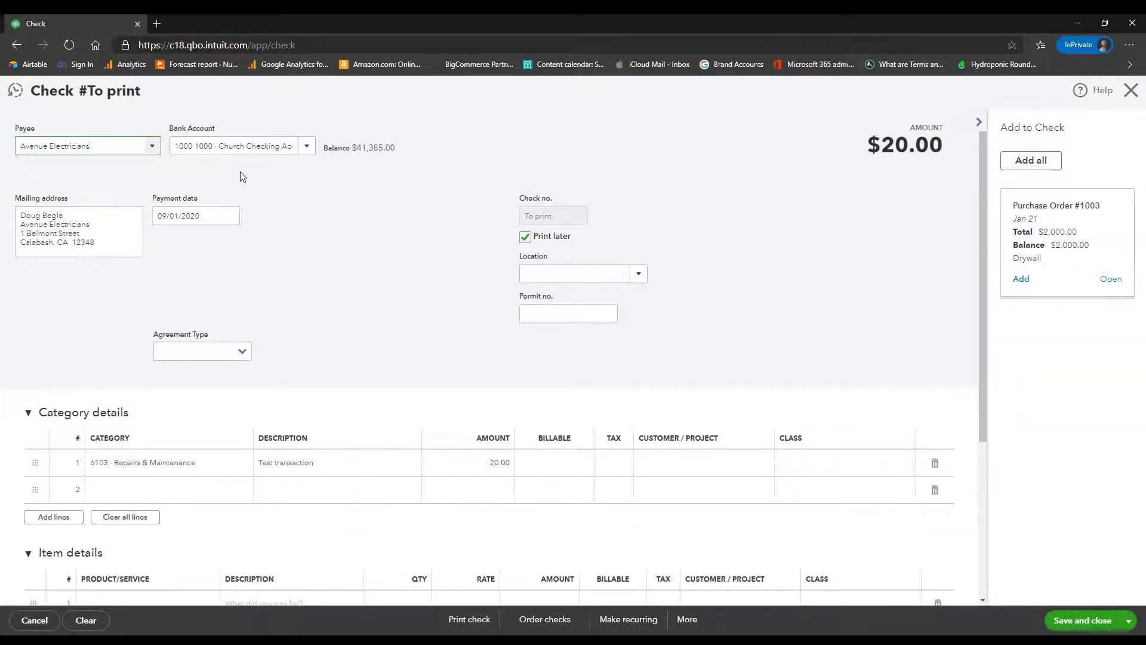
Step: Keep Church Checking Account as the bank account and leave Print later ticked
left_click(310, 148)
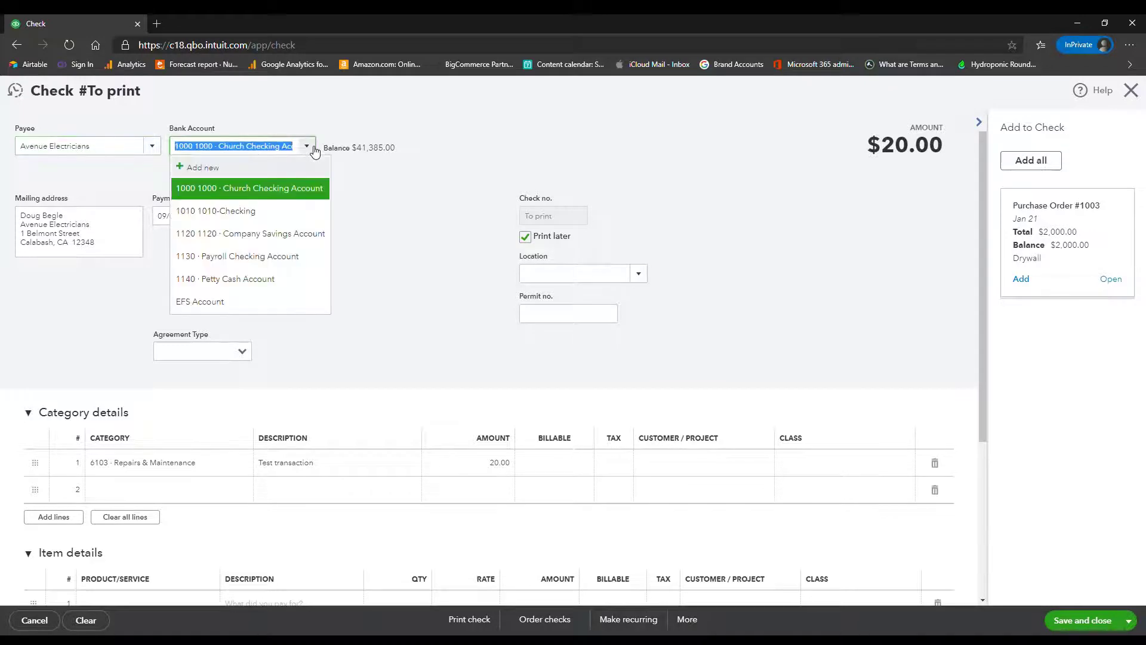
left_click(313, 147)
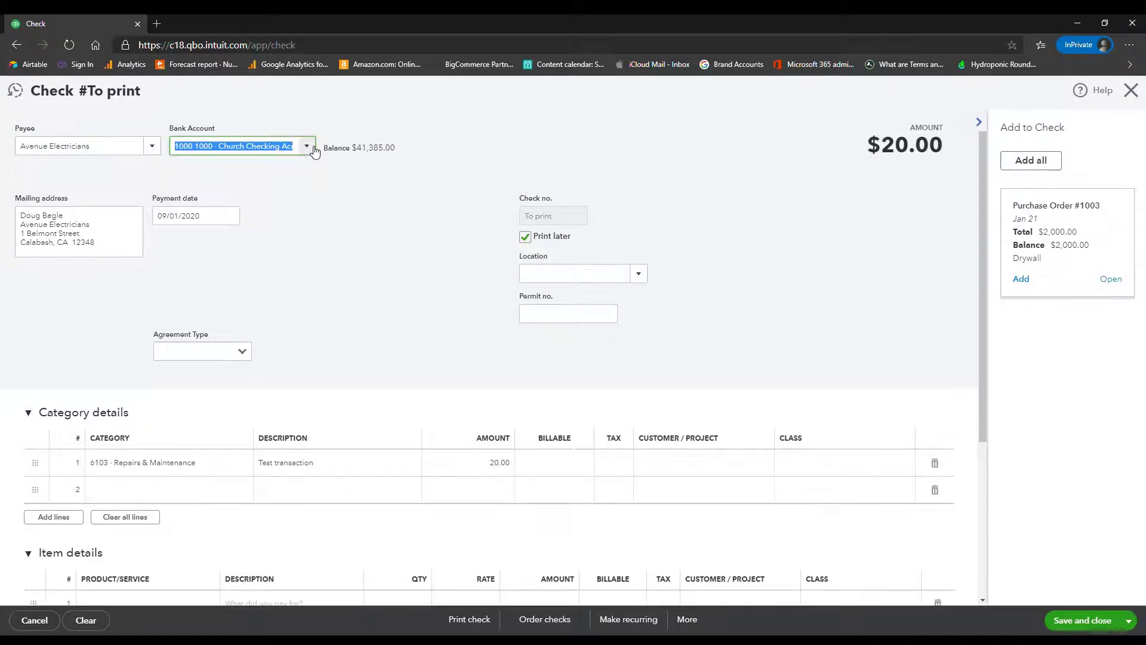
left_click(528, 240)
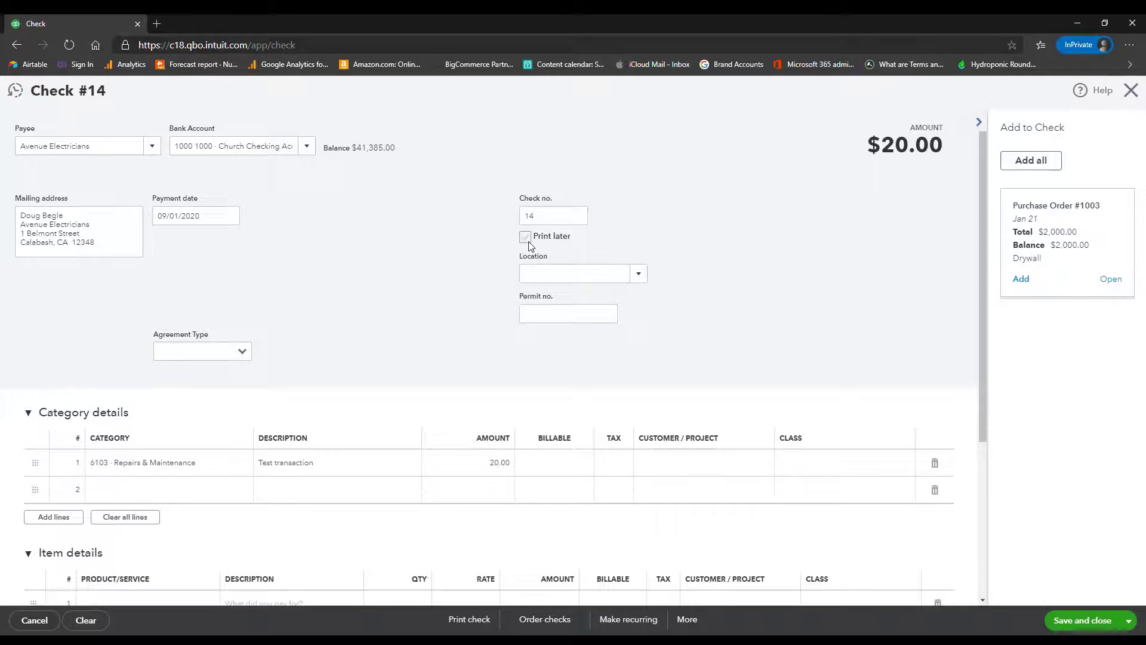
key("shift+Tab")
left_click(525, 238)
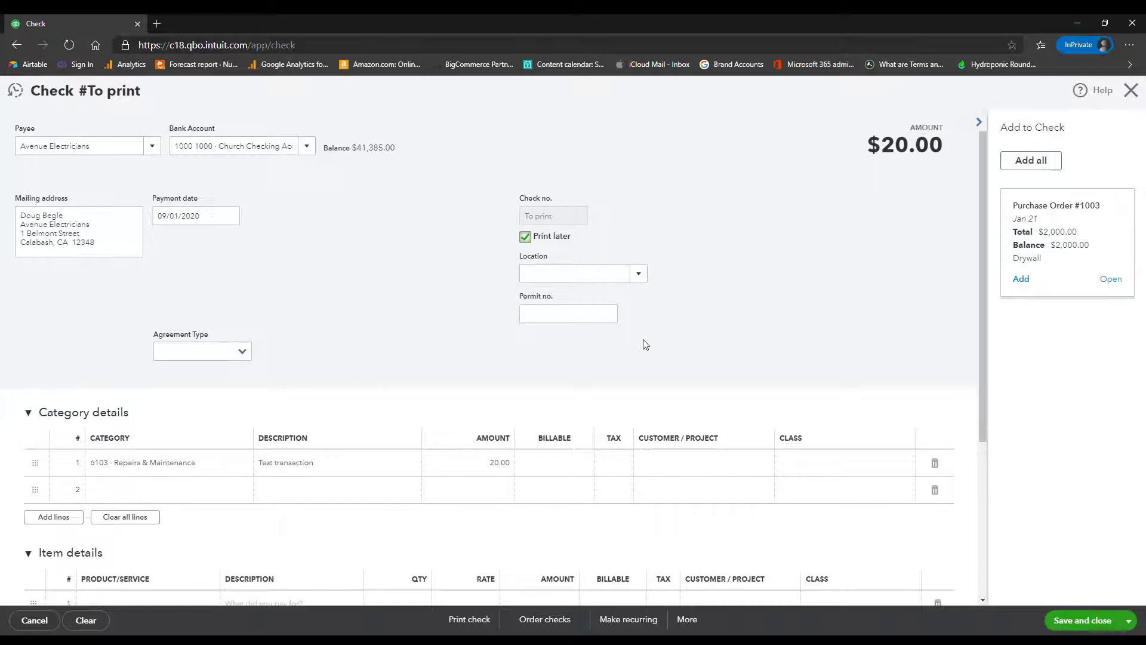
Step: Review the location options and line 1's Repairs & Maintenance category, description and 20.00 amount
scroll(643, 345, "down", 1)
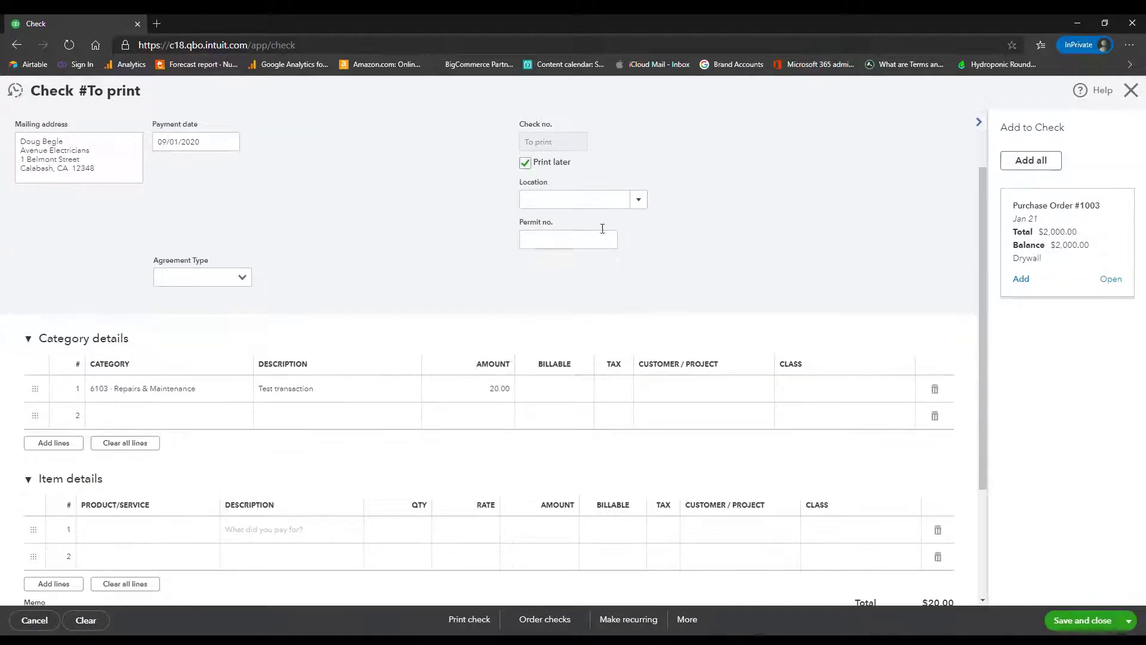
left_click(639, 207)
left_click(739, 252)
left_click(149, 389)
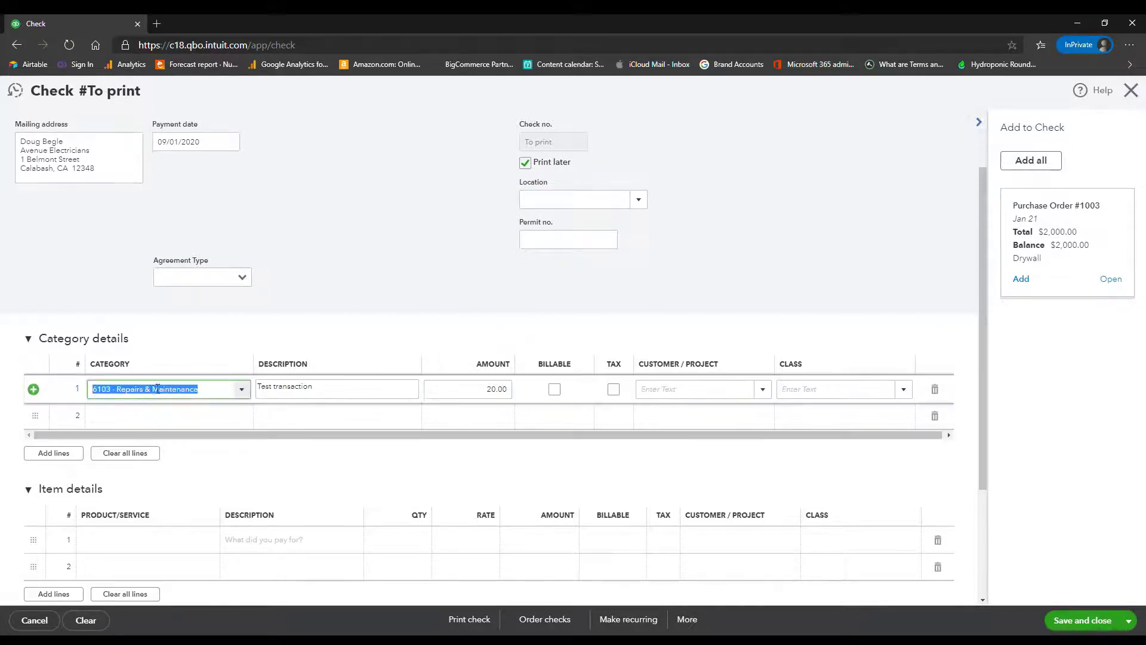
left_click(208, 391)
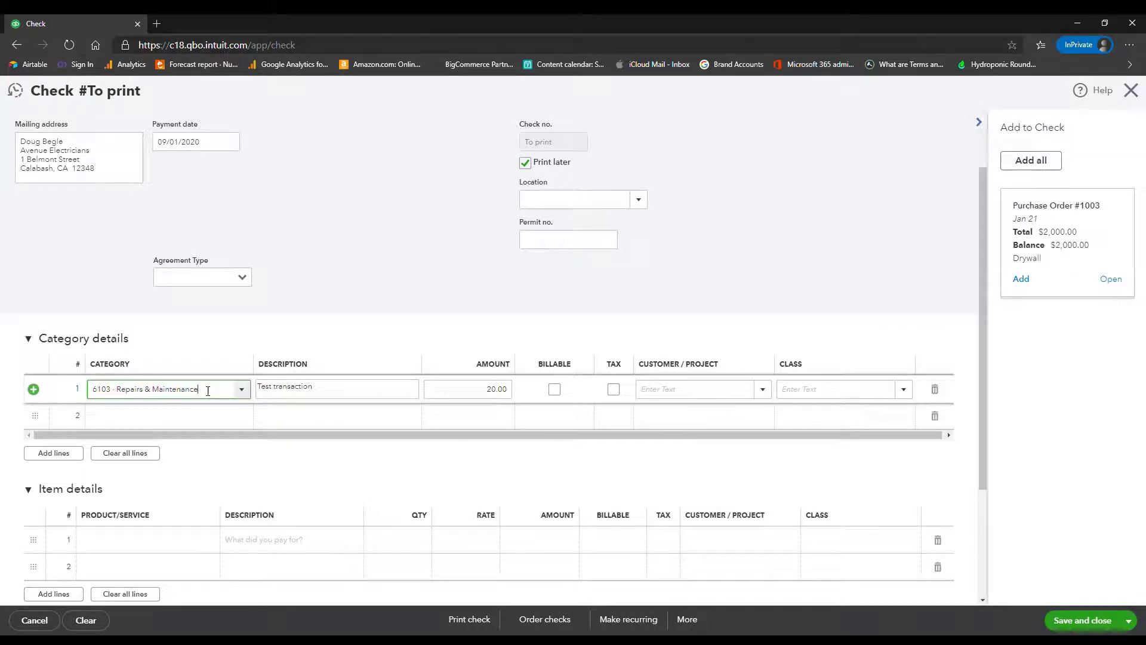
key("Tab")
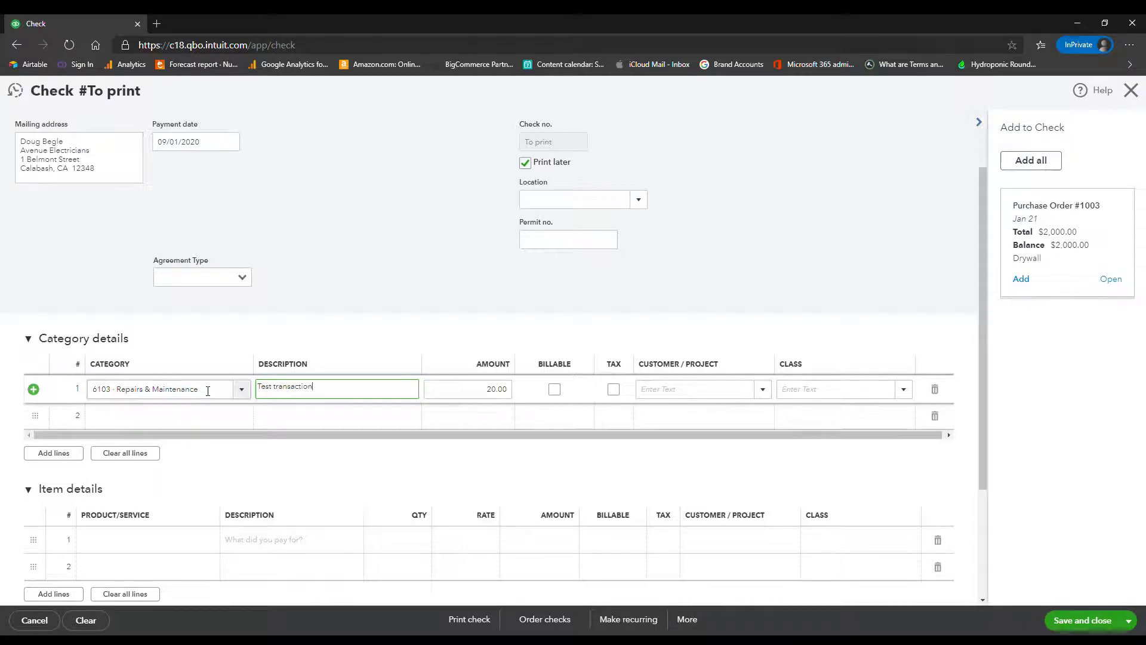
key("Tab")
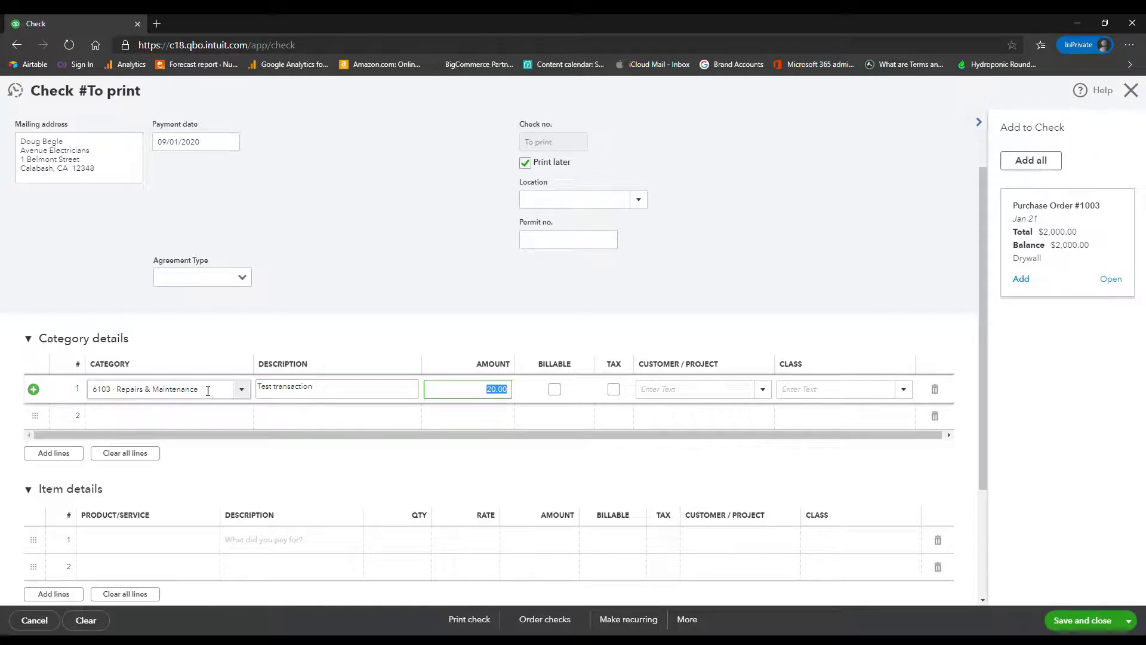
Step: Assign a customer to line 1, untick Billable, and select the customer name for removal
left_click(554, 389)
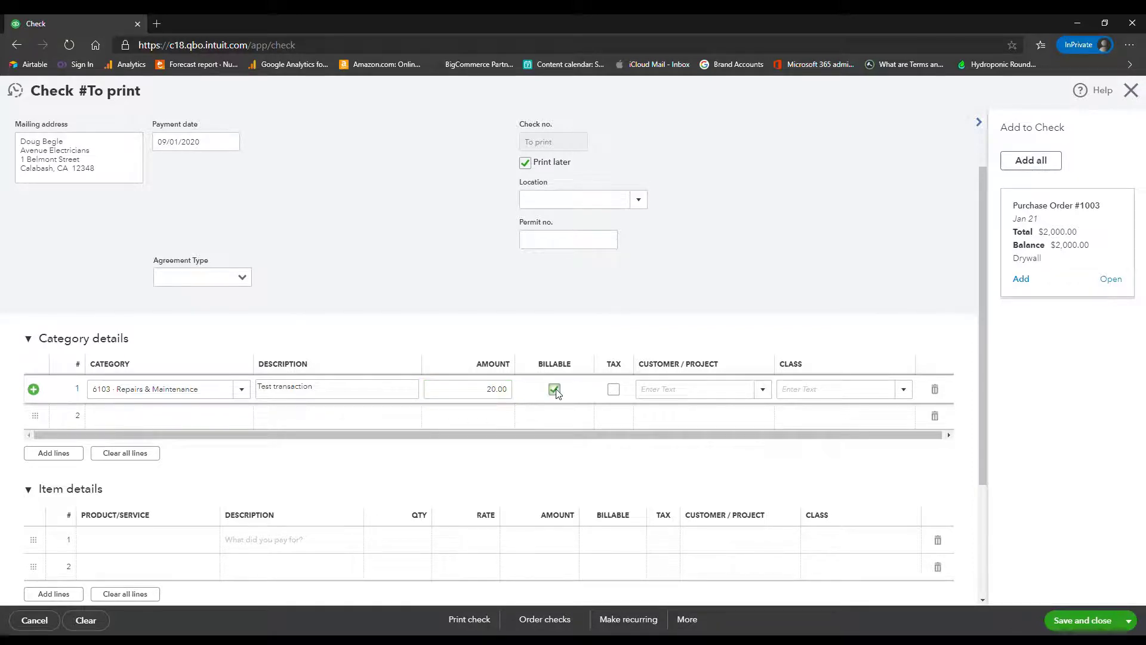
left_click(682, 389)
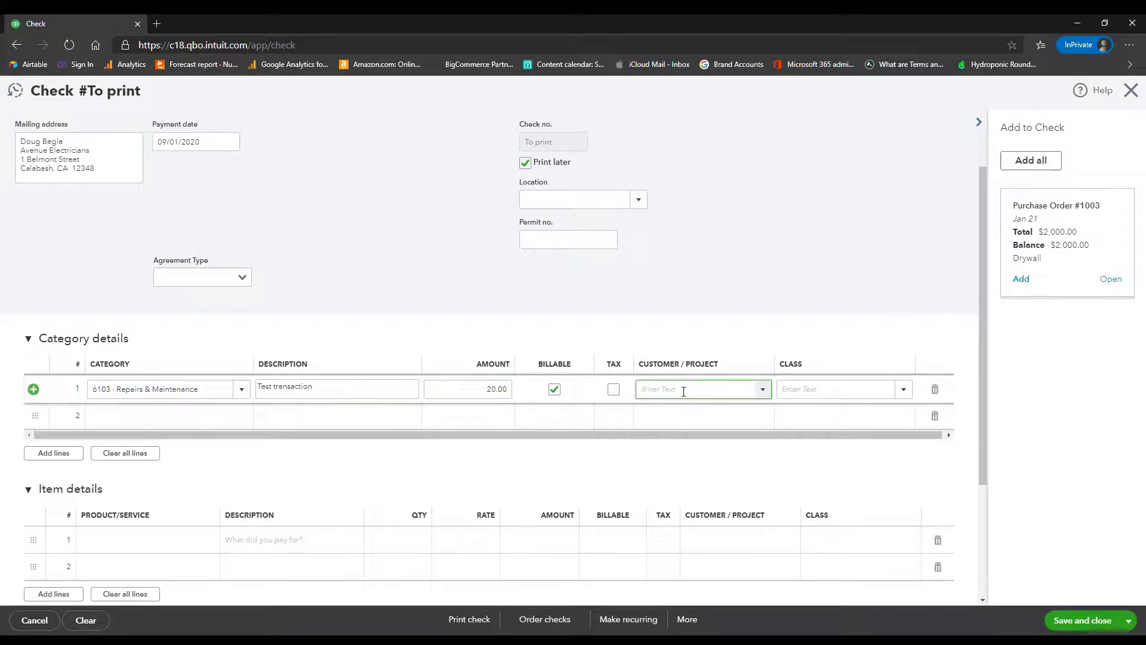
type("g")
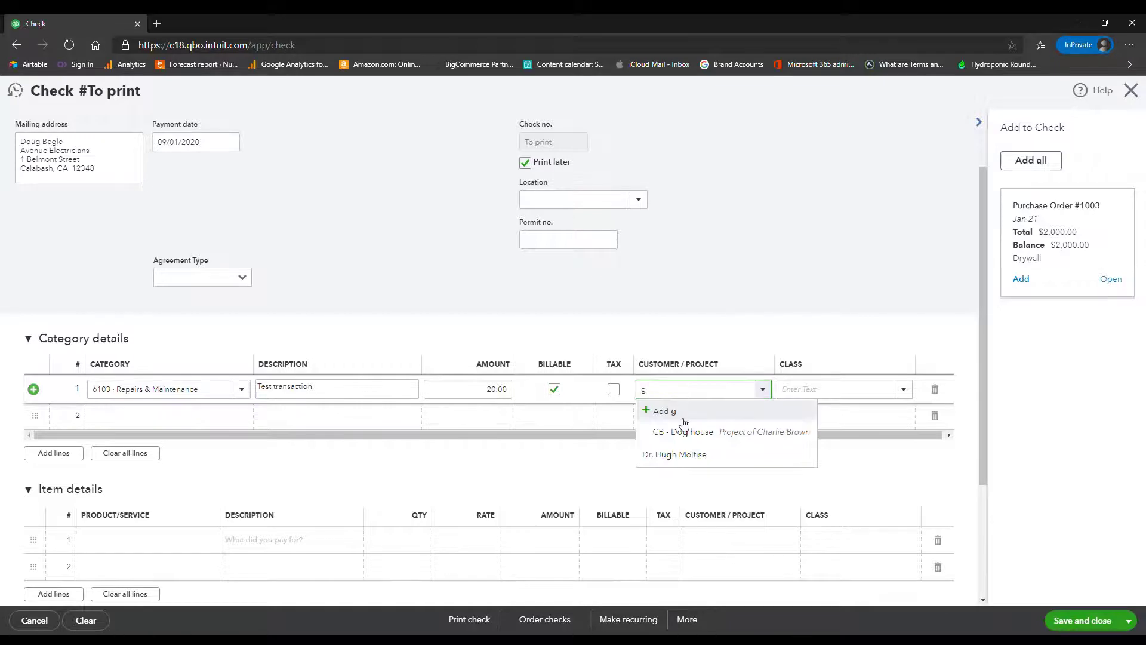
left_click(682, 454)
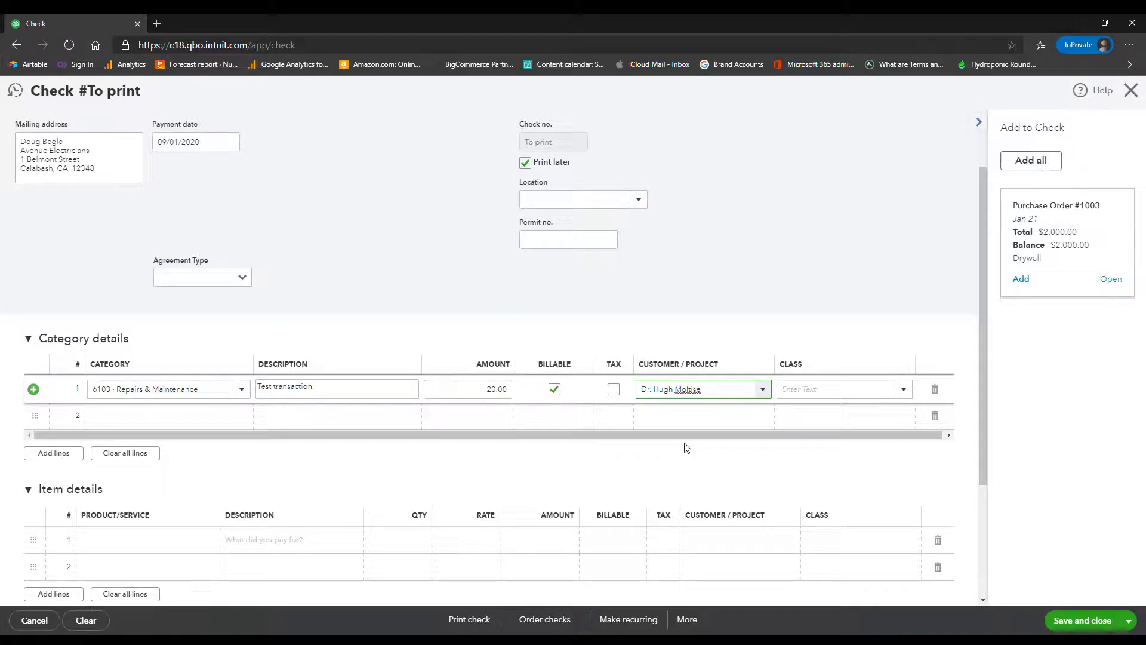
left_click(554, 390)
left_click(733, 390)
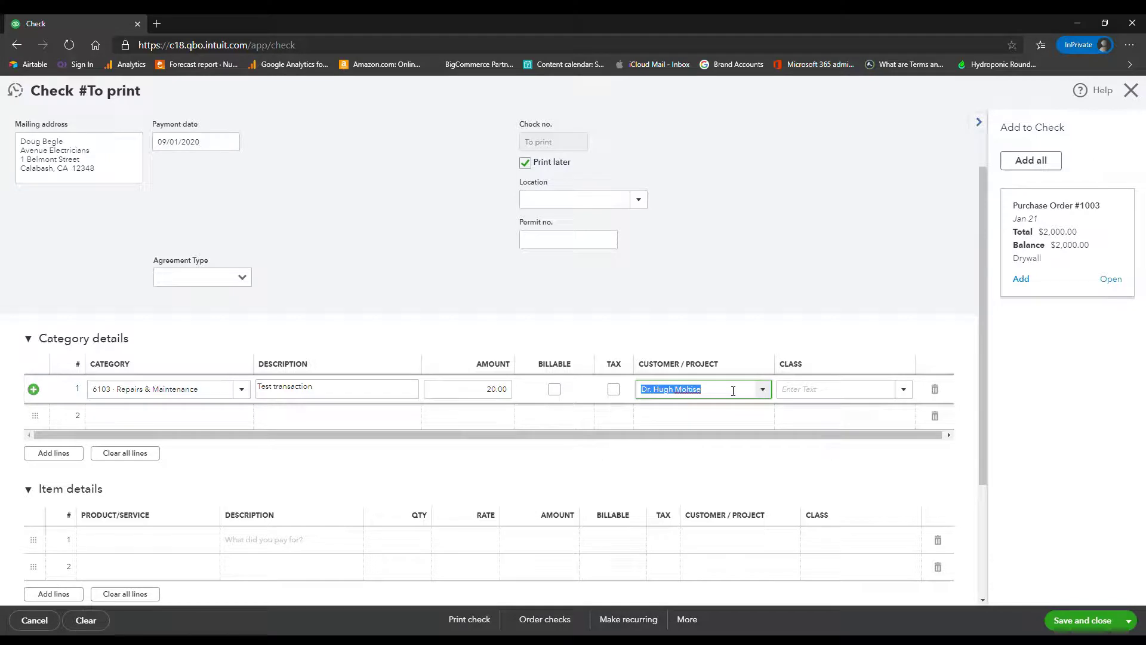
key("BackSpace")
key("Tab")
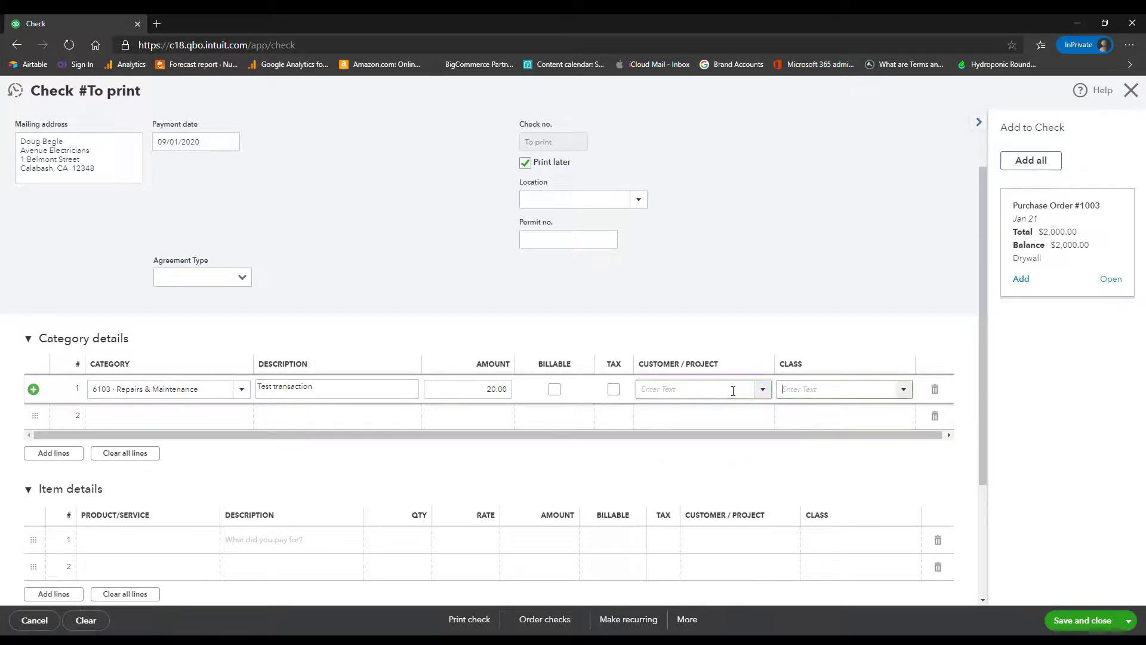
left_click(905, 391)
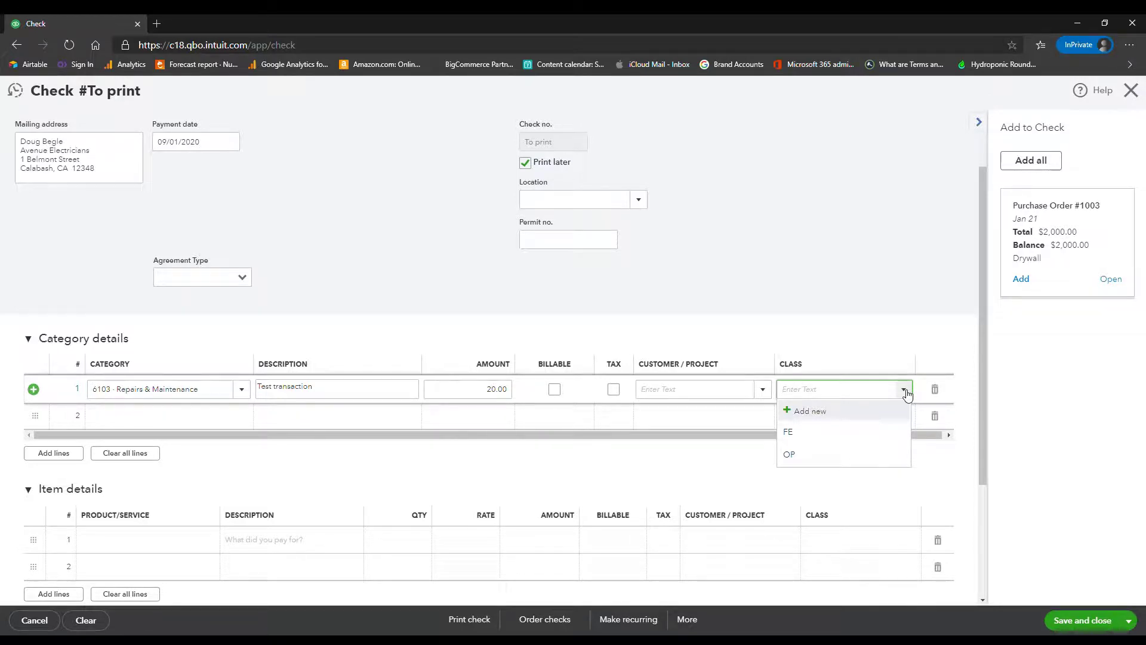
left_click(654, 465)
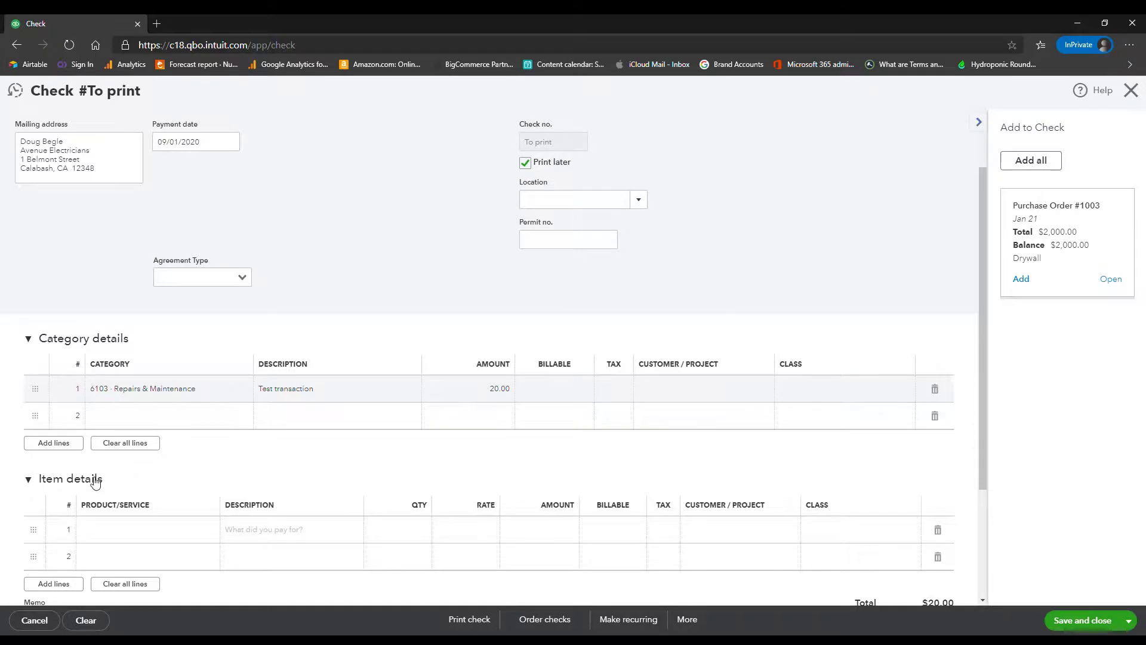
left_click(130, 529)
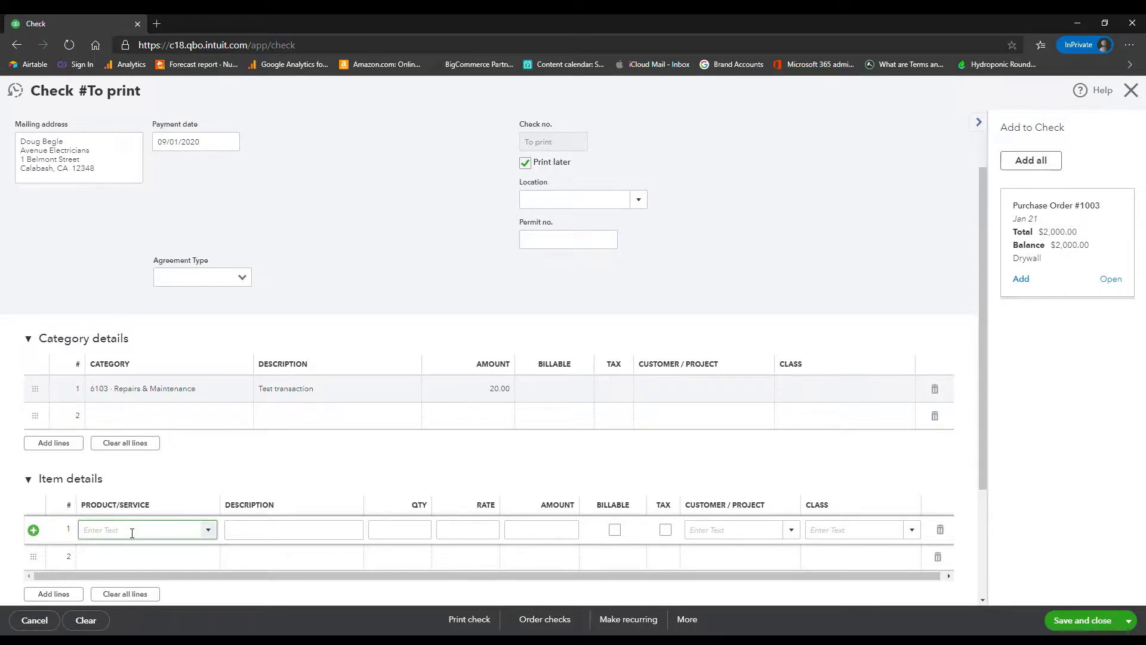
Step: Enter the Memo box, then save and close the $20.00 check
scroll(570, 529, "down", 3)
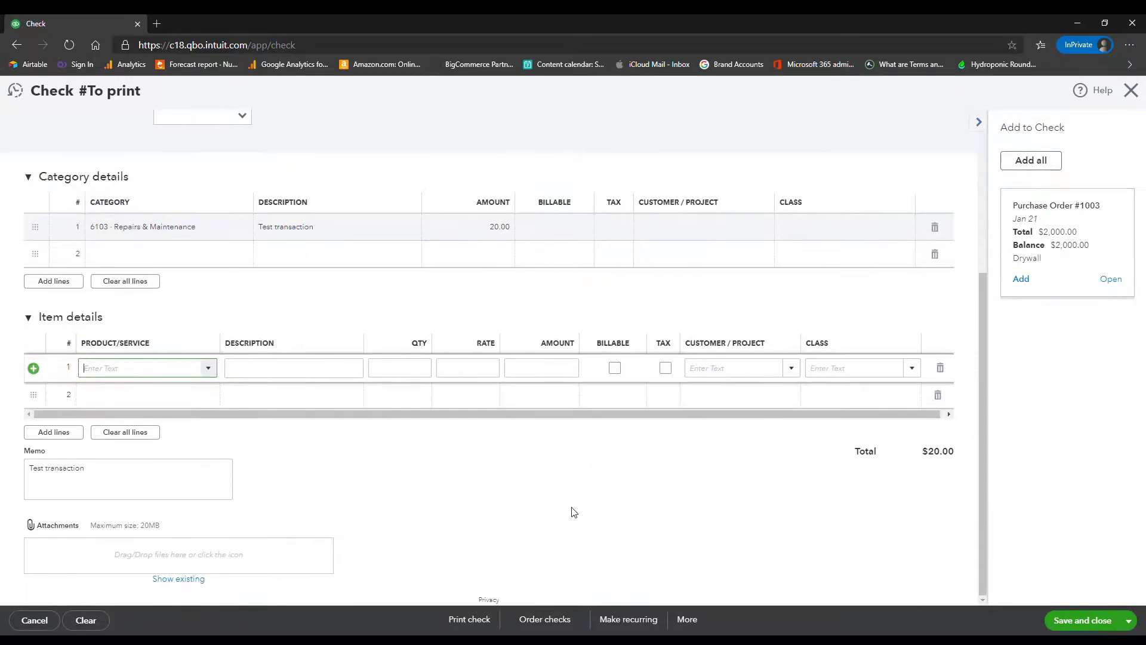
left_click(181, 480)
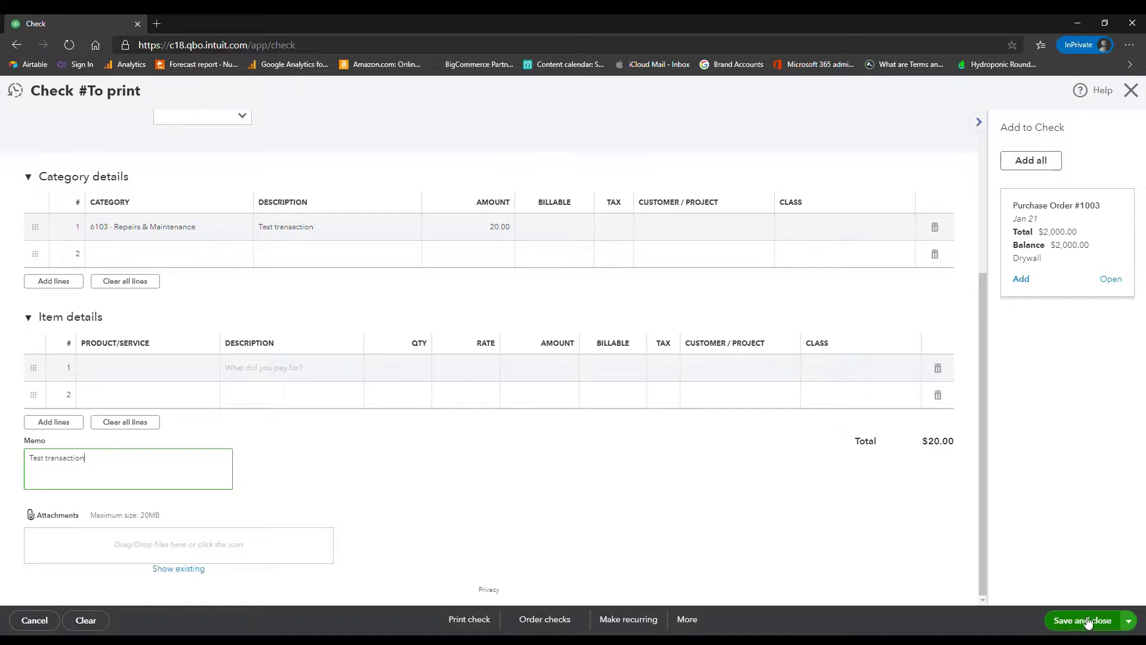
left_click(1115, 624)
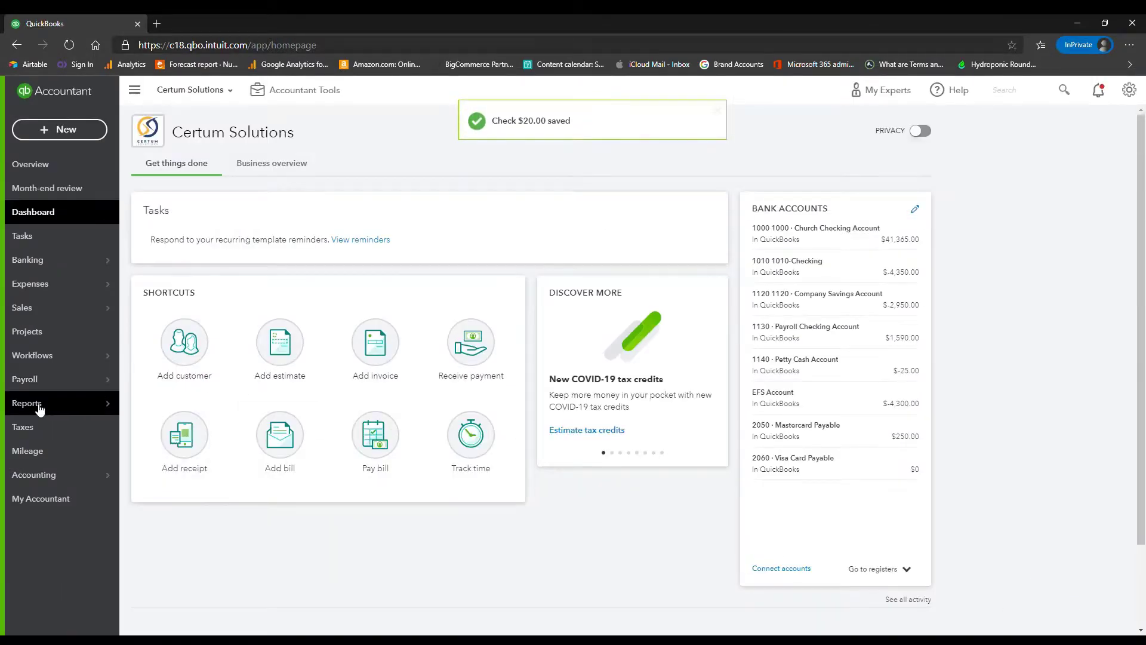
mouse_move(40, 408)
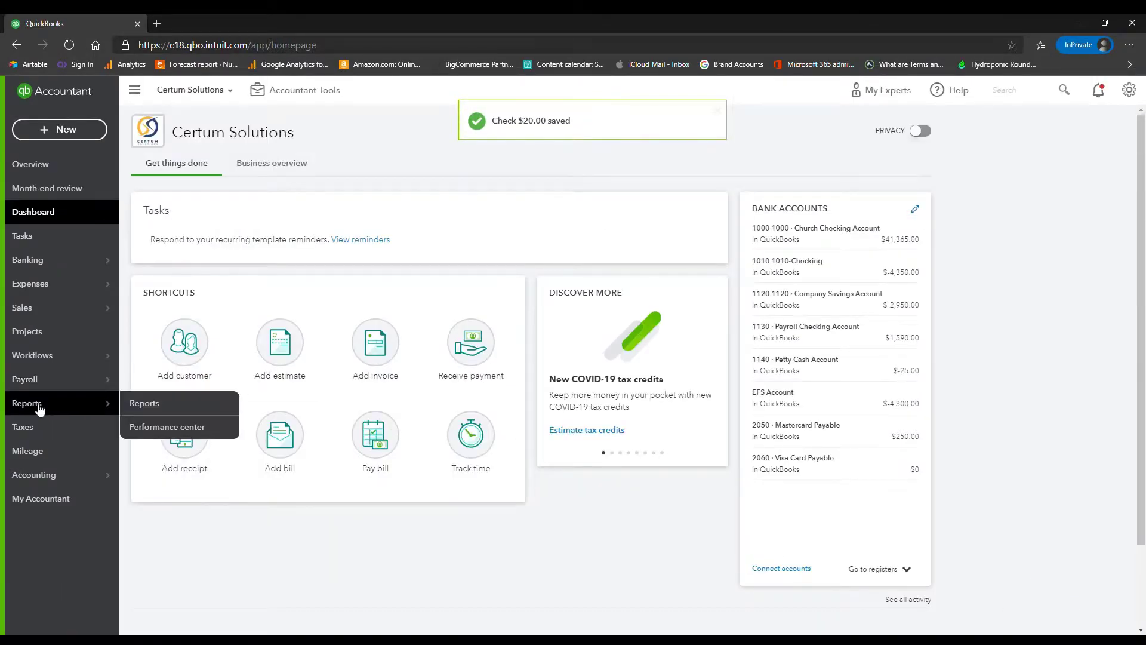
Step: Open Print Checks for Church Checking and preview the $20.00 Avenue Electricians check
left_click(53, 131)
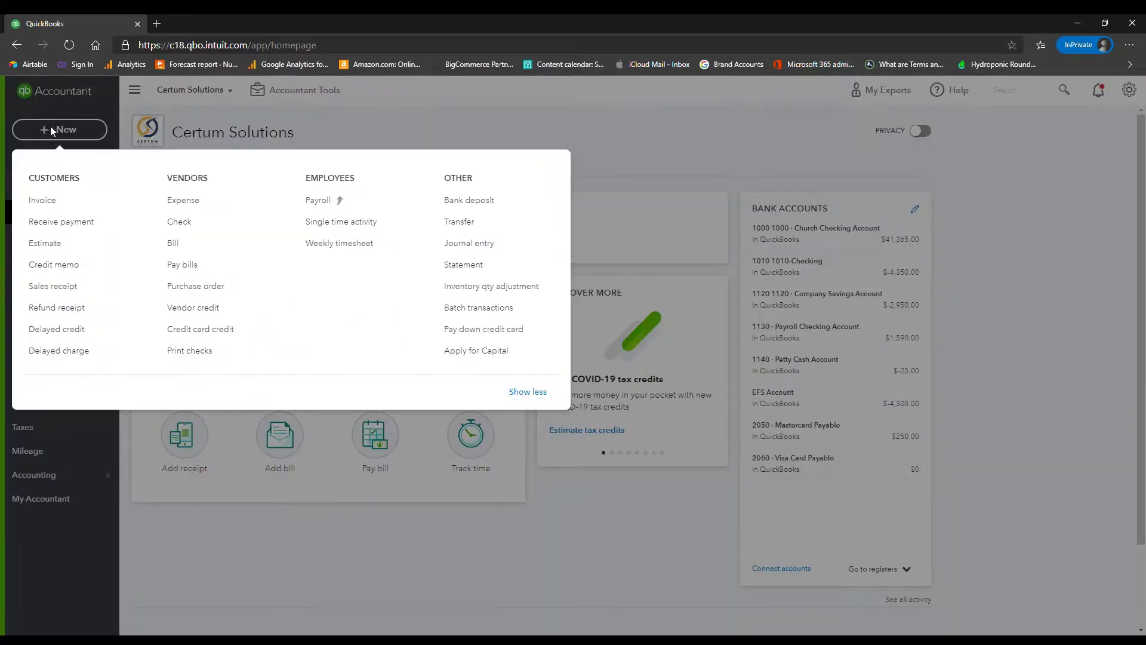
left_click(195, 348)
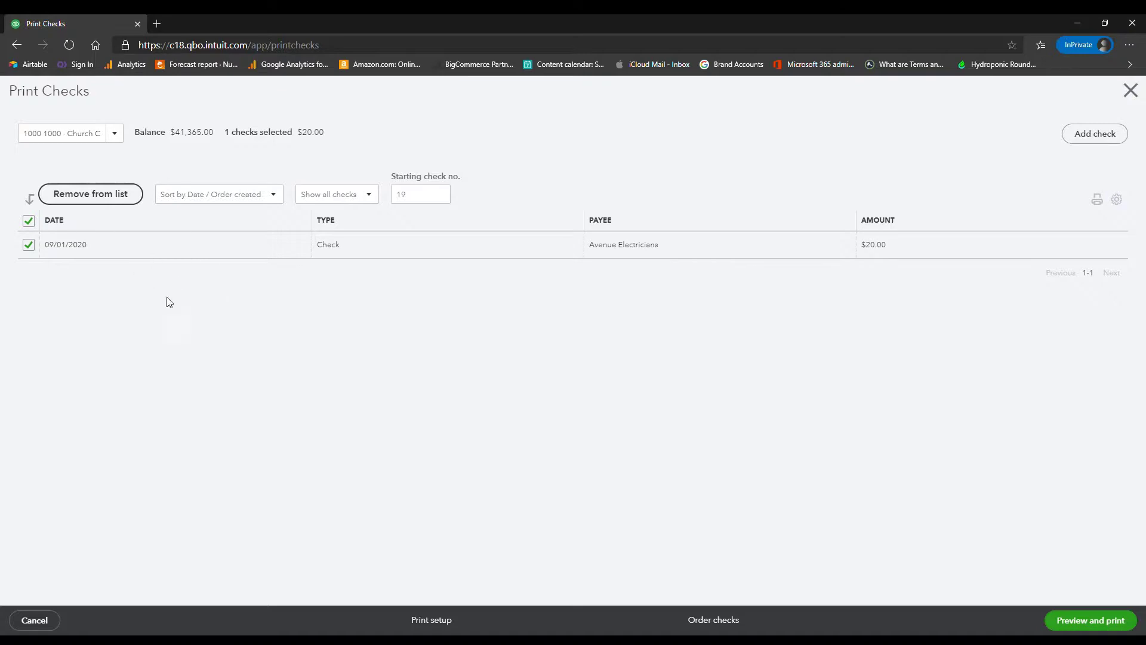
left_click(412, 199)
left_click(122, 134)
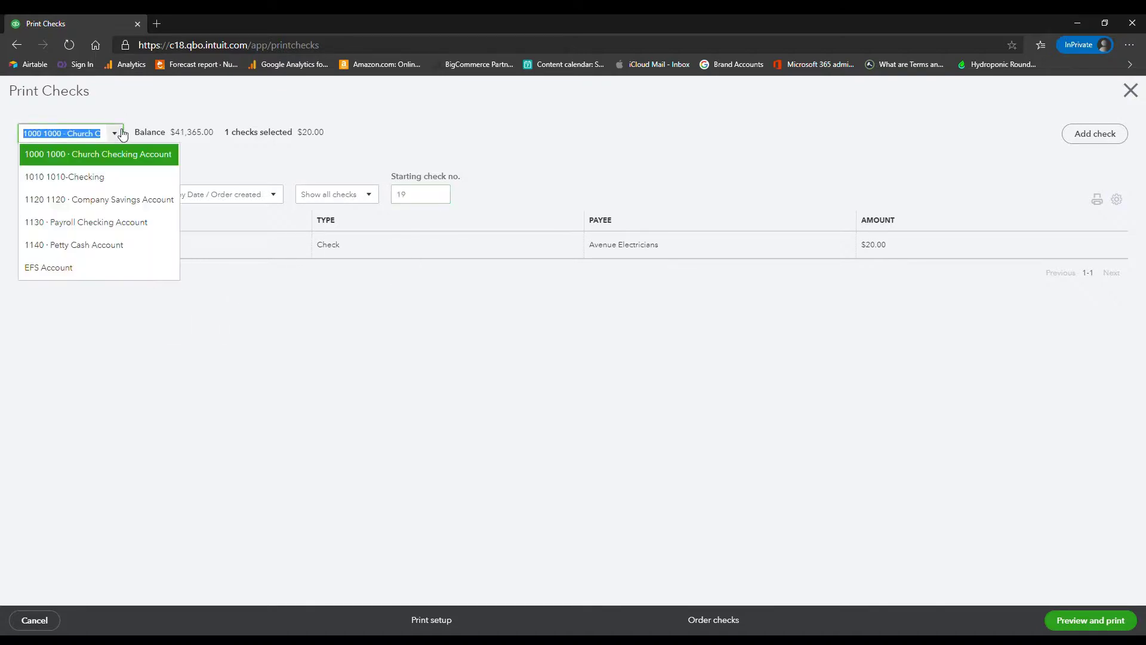
left_click(122, 134)
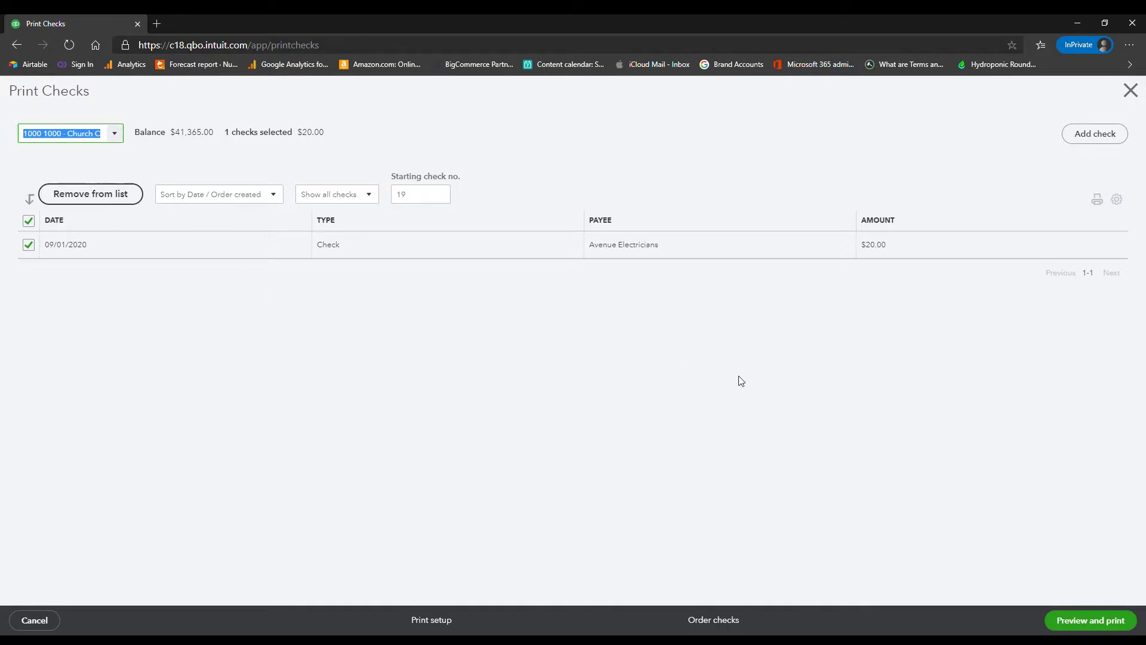
left_click(1096, 620)
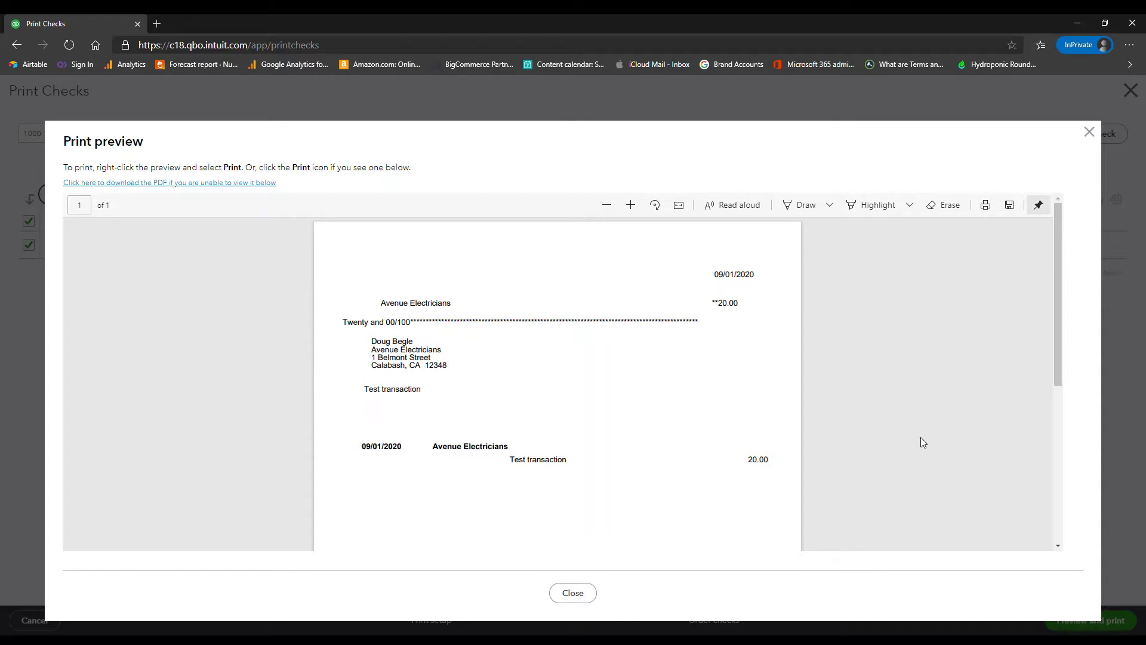
Step: Close the preview and confirm all checks printed correctly, emptying the queue
left_click(572, 591)
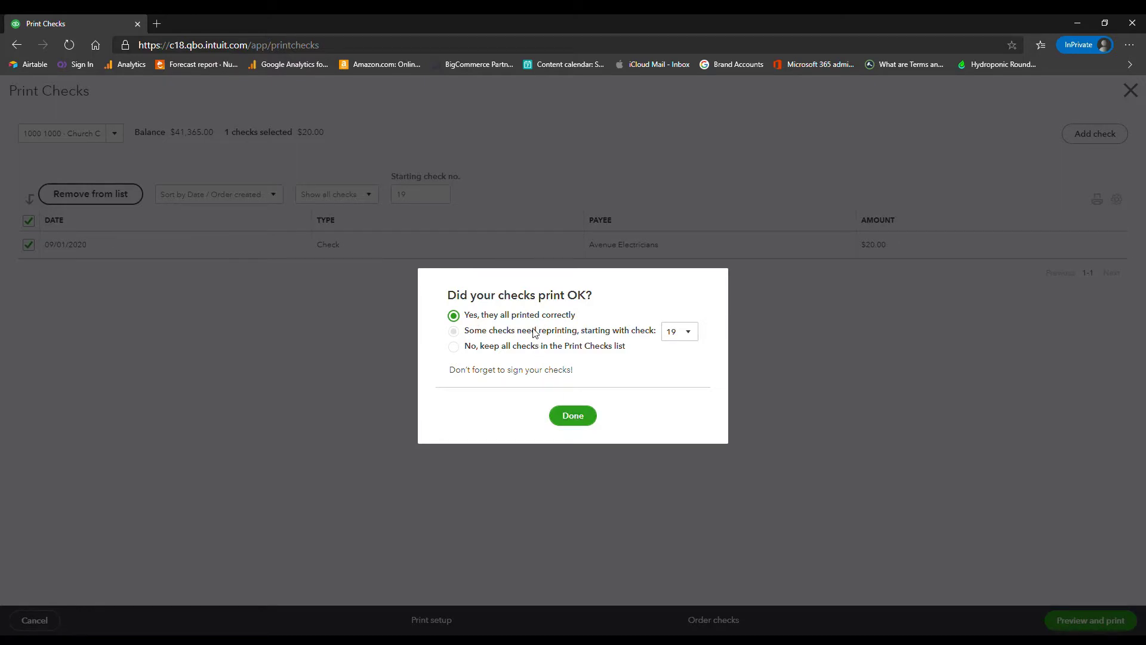
left_click(572, 416)
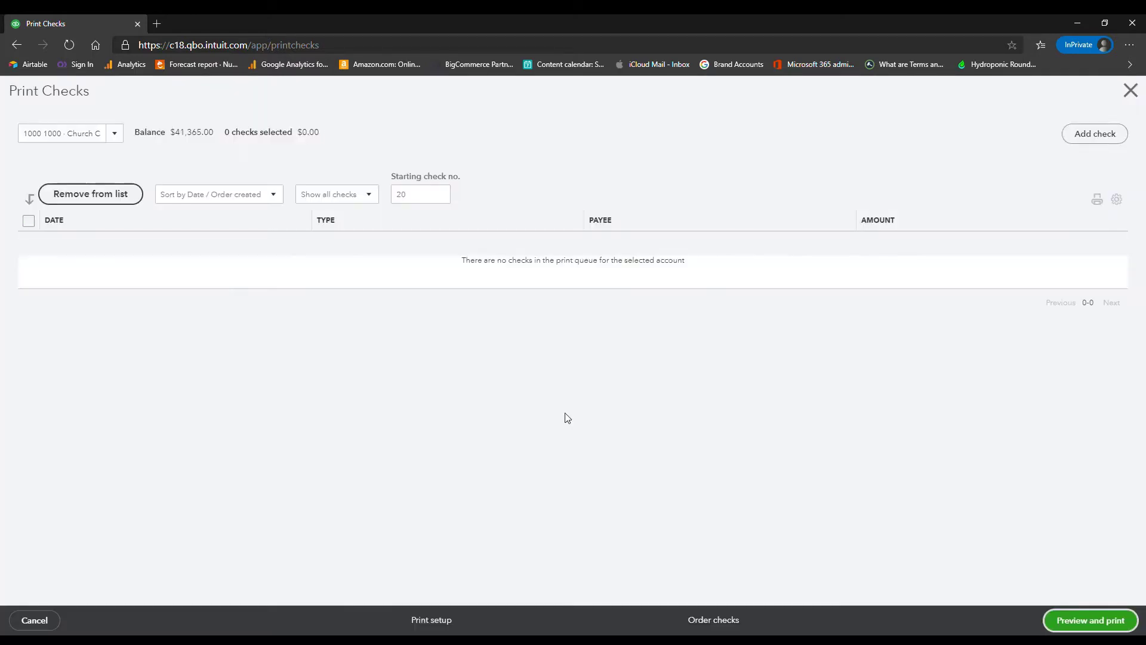